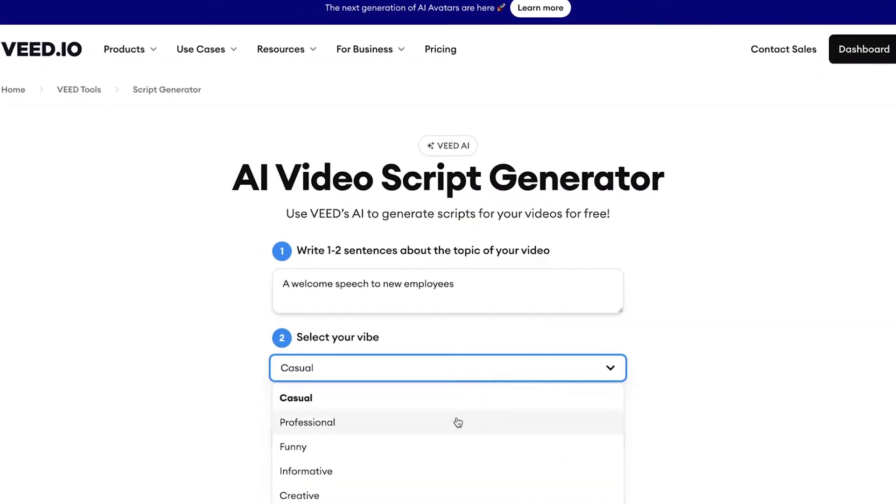
Scroll the dashboard to bring up the new-project options.
scroll(430, 442, down, 3)
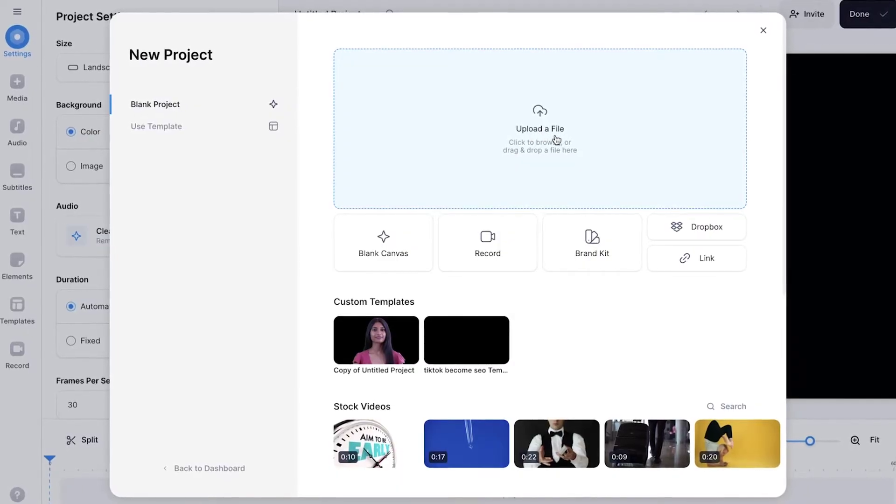
Open the Inclusive Workplaces template from the full AI Avatars template list.
click(203, 125)
click(734, 191)
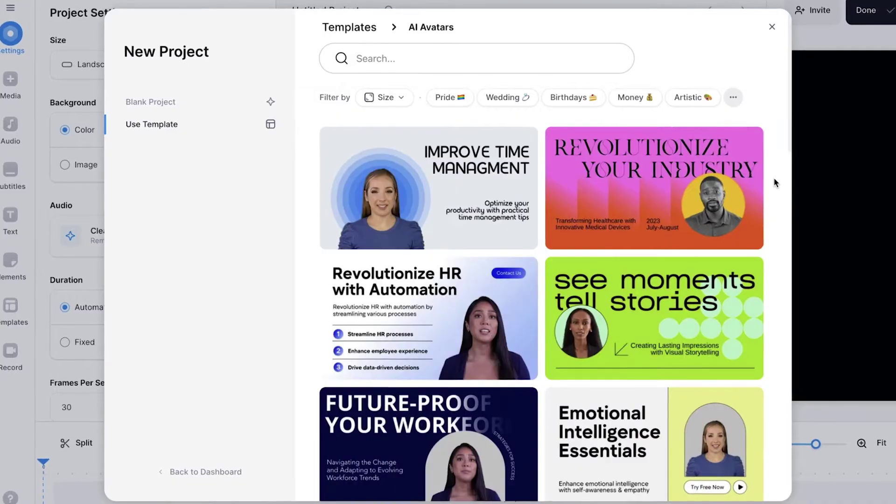
scroll(775, 178, down, 3)
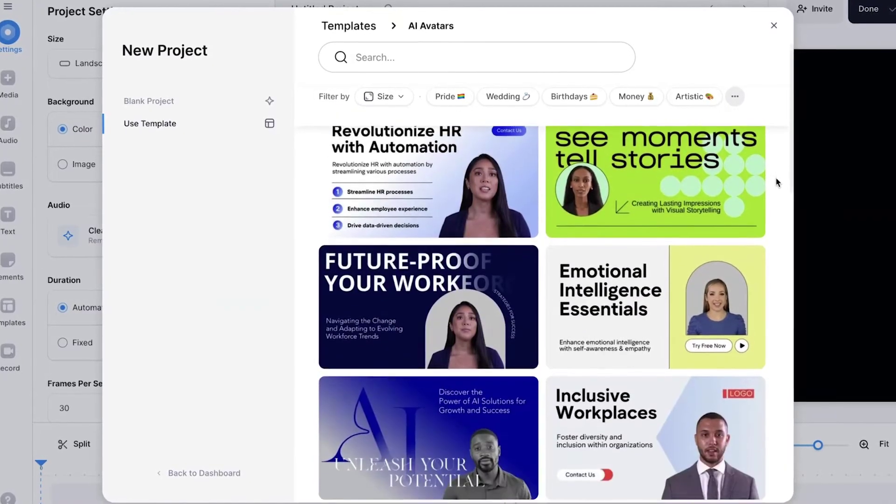
scroll(777, 182, down, 5)
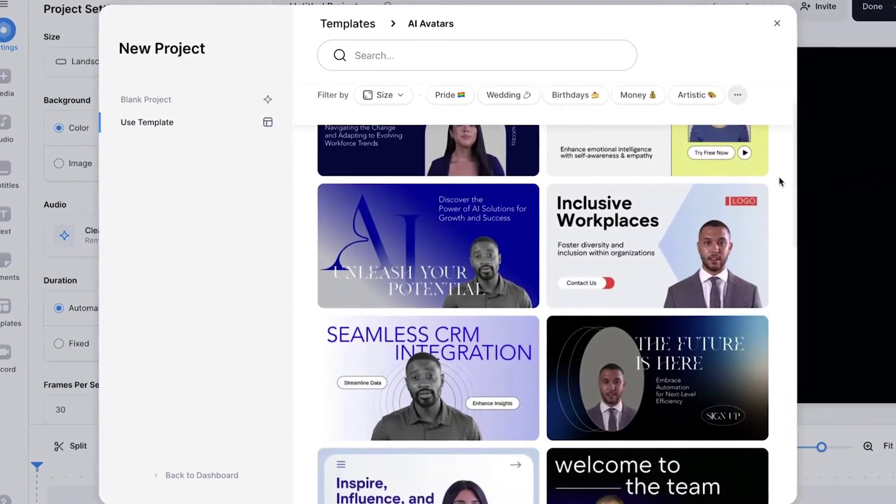
click(670, 250)
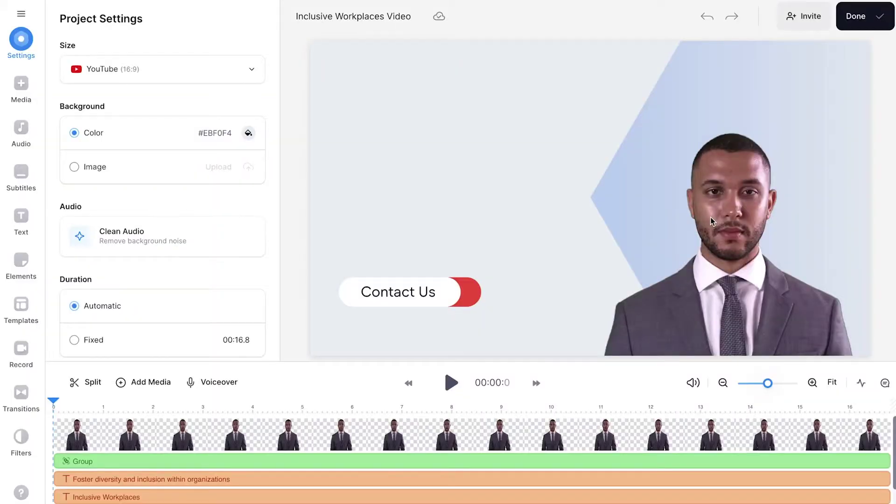
Delete the template's male presenter video and bring up the Elements library.
click(713, 221)
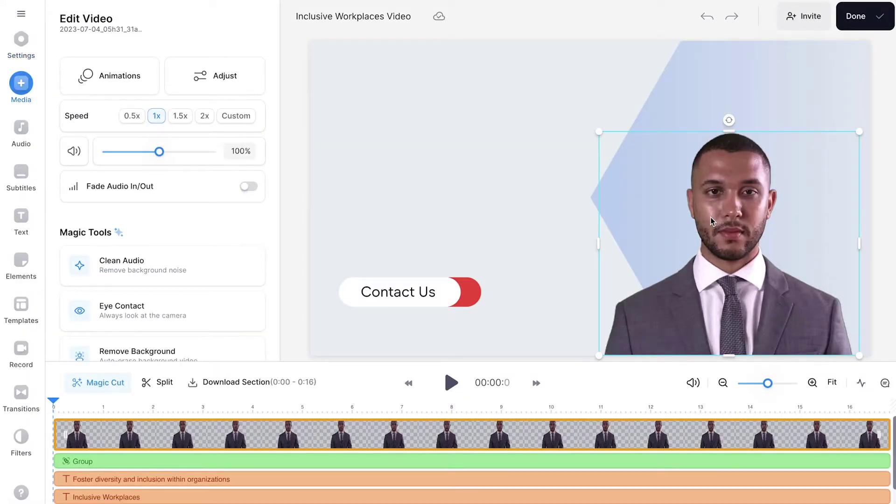
key(Delete)
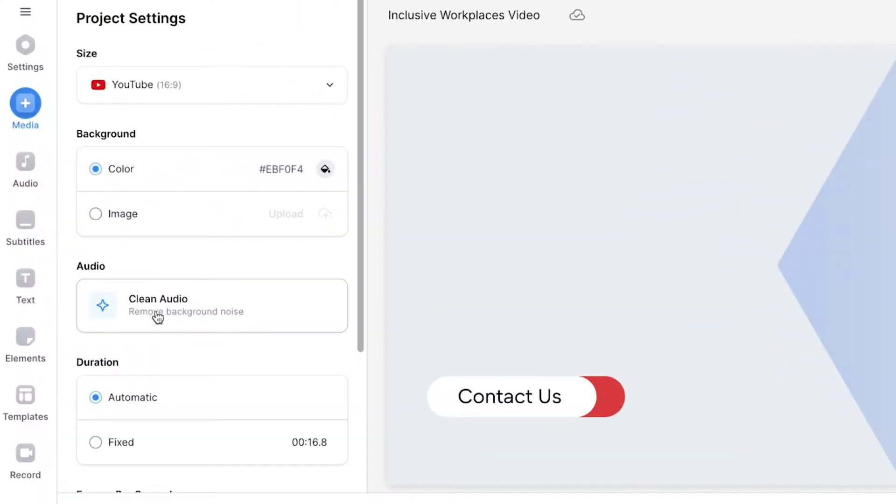
click(25, 335)
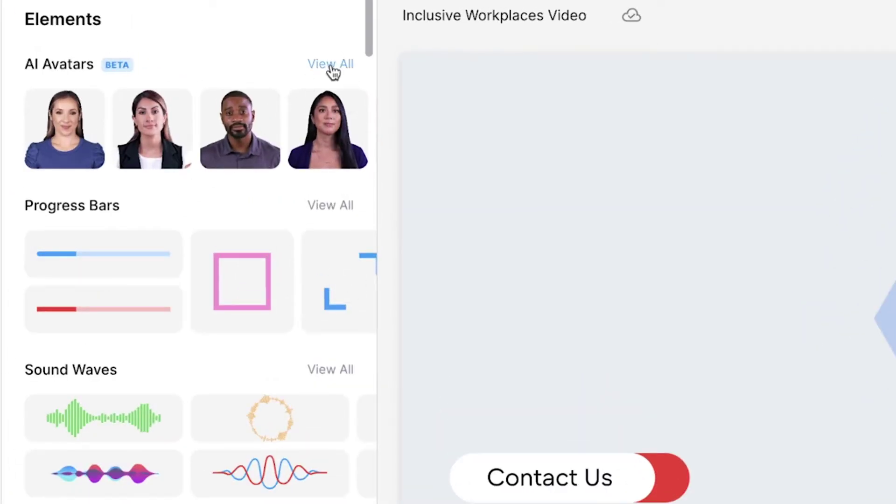
Browse the complete AI Avatars gallery from the Elements panel.
click(331, 65)
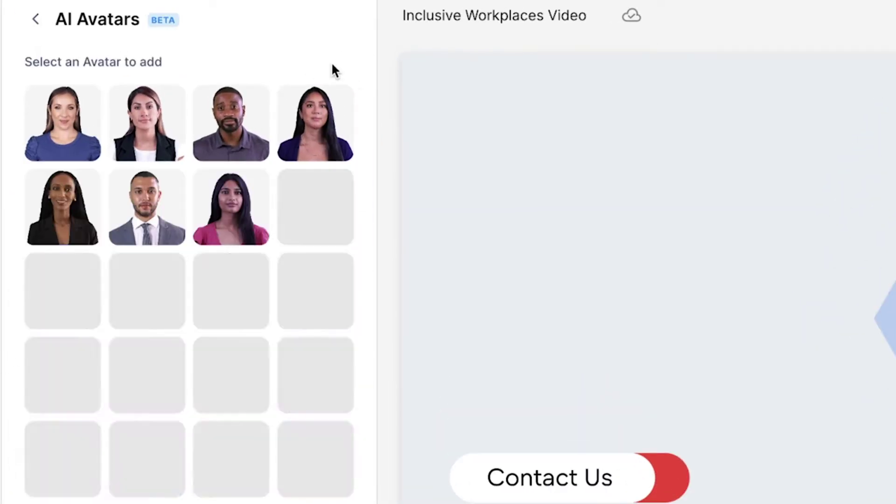
scroll(332, 67, down, 3)
scroll(332, 65, down, 5)
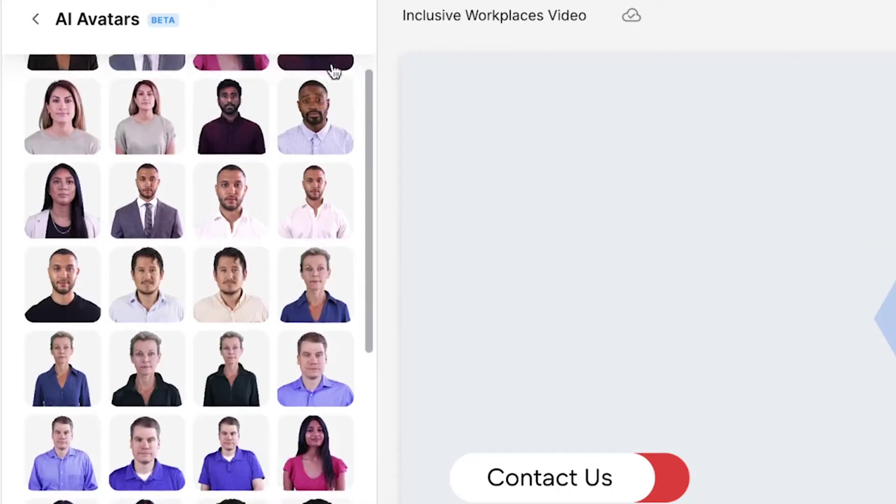
scroll(334, 70, down, 5)
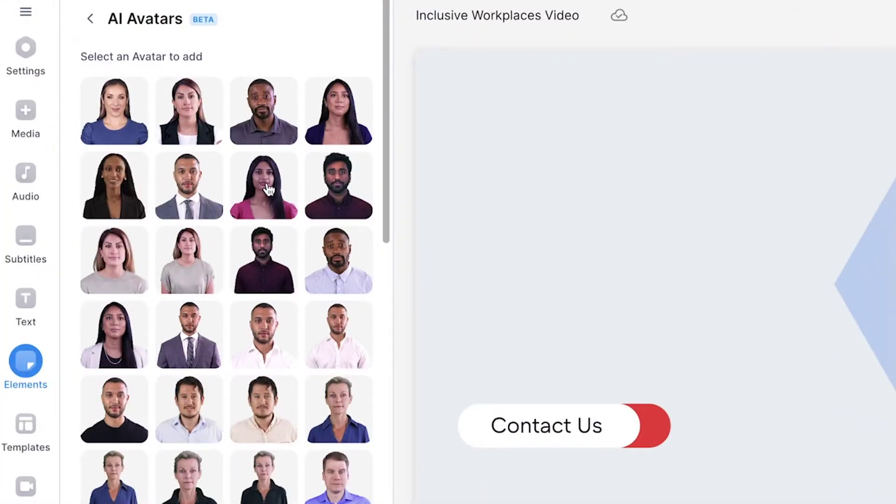
Start a new avatar from a presenter and set its language to English (IE).
click(269, 189)
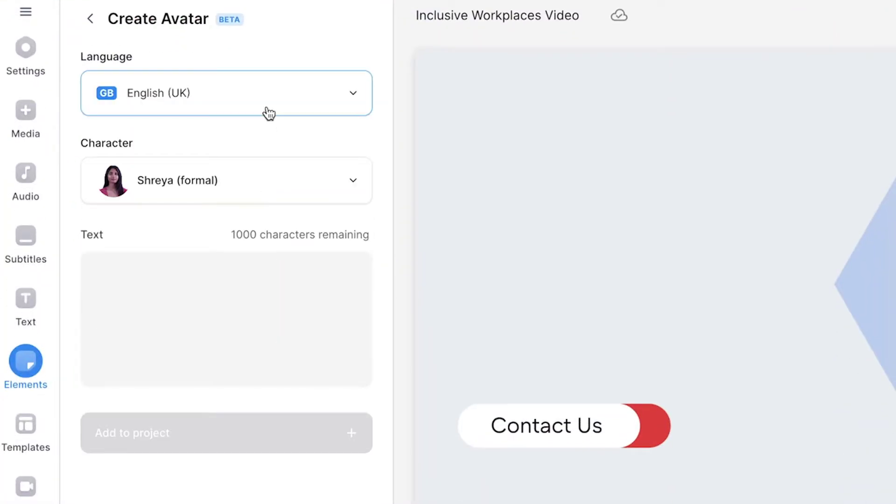
click(267, 109)
text(English)
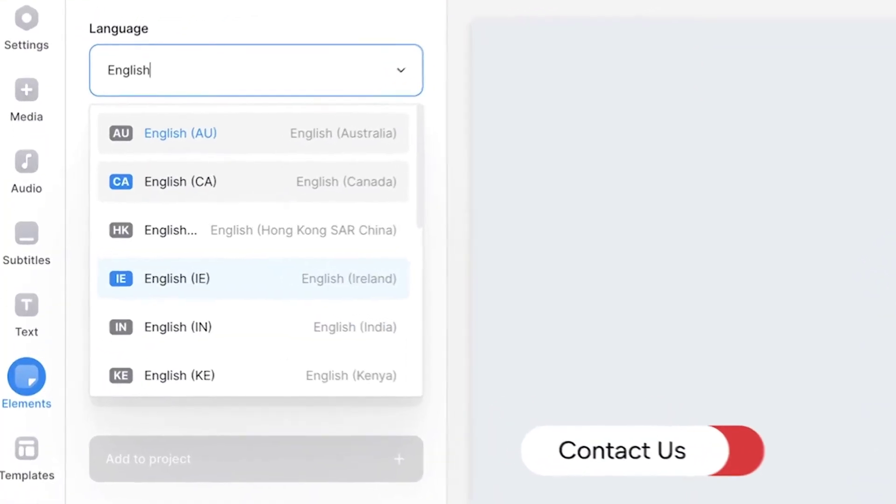
scroll(224, 281, down, 5)
scroll(225, 280, up, 1)
scroll(260, 285, up, 5)
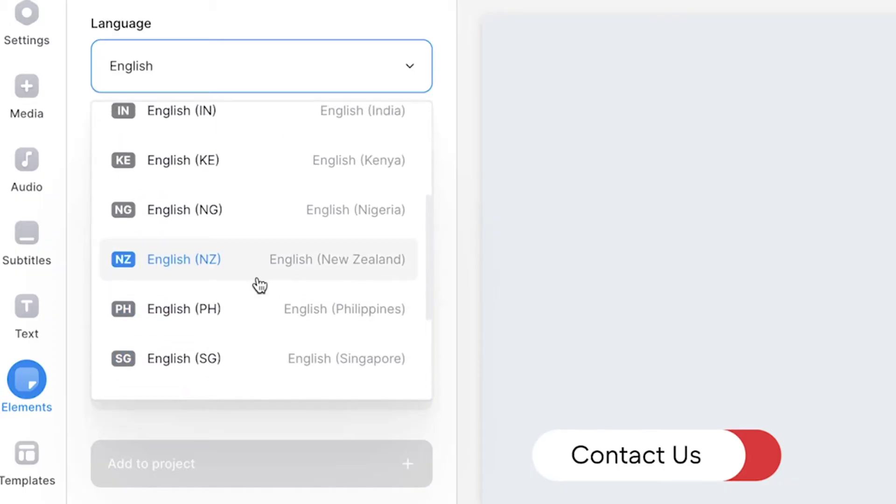
scroll(260, 285, up, 2)
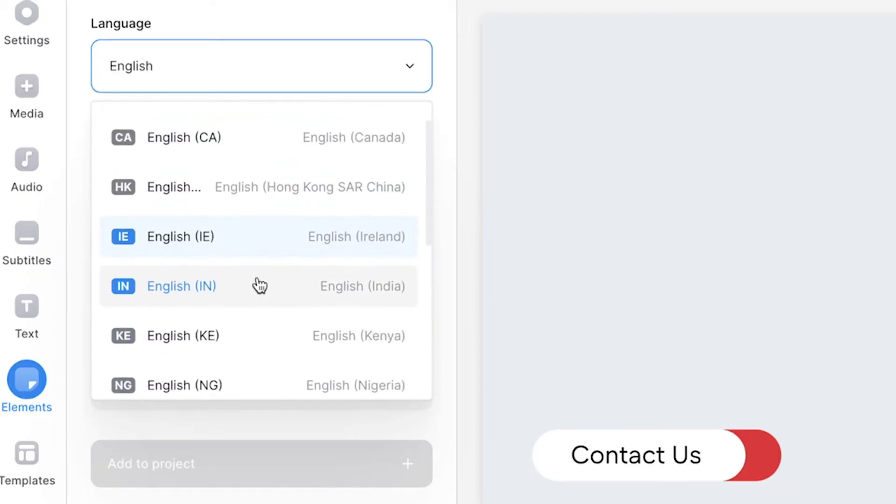
click(259, 285)
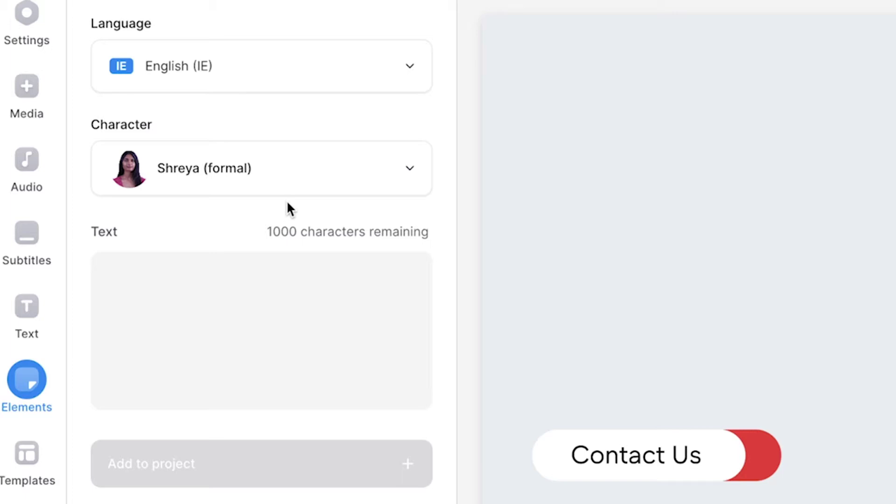
Search the avatar character list for the 'Shre' presenter.
click(292, 170)
scroll(281, 245, down, 1)
scroll(281, 246, down, 6)
text(S)
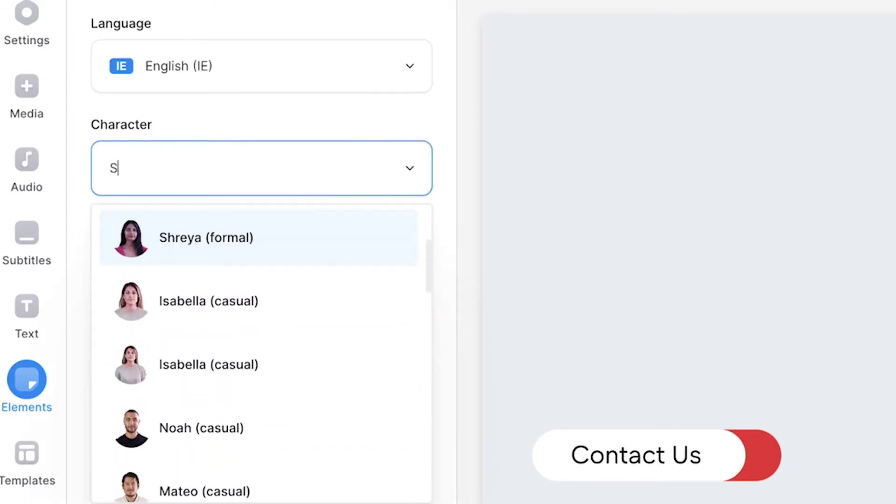
text(hreya (casual)
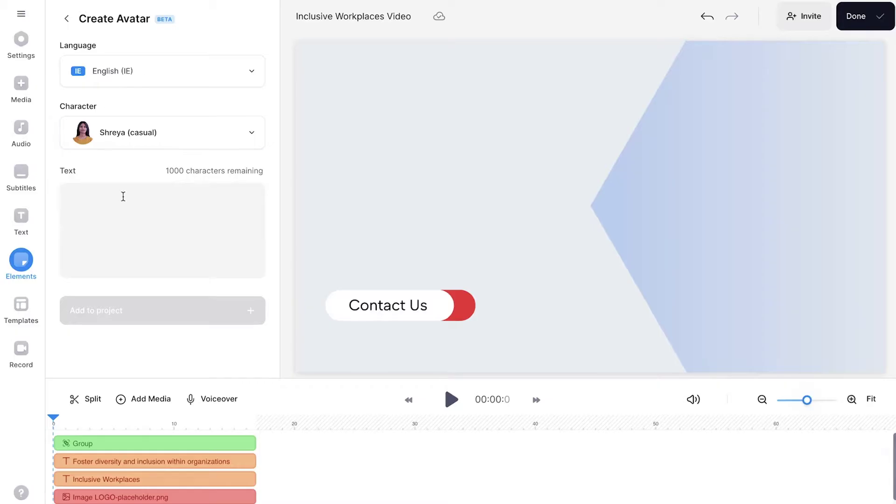
Paste the copied ChatGPT script lines for the Shreya avatar to speak.
key(ctrl+v)
click(162, 309)
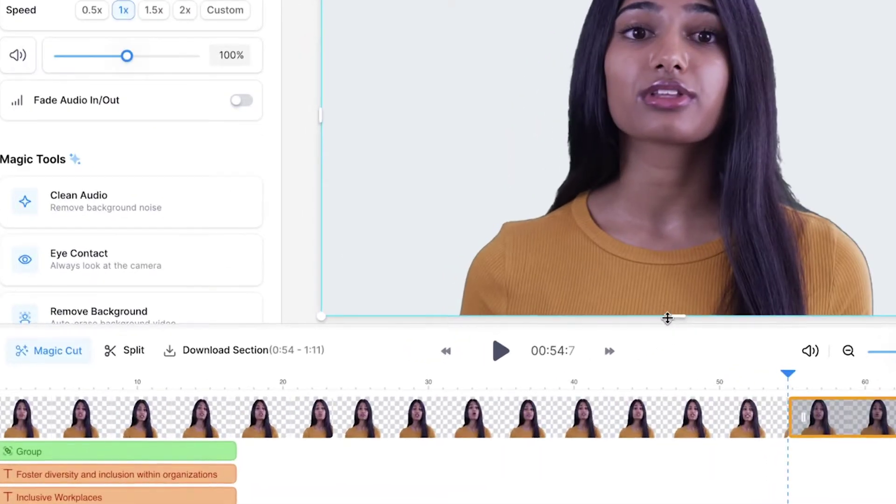
Enlarge the timeline and stretch the headline, subtitle, logo and gradient layers to 1:11.
drag(586, 356, 587, 304)
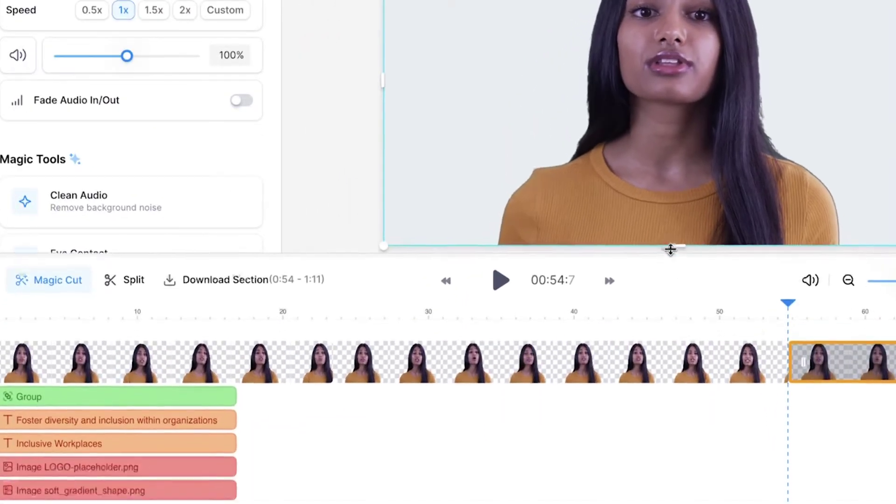
drag(671, 249, 670, 220)
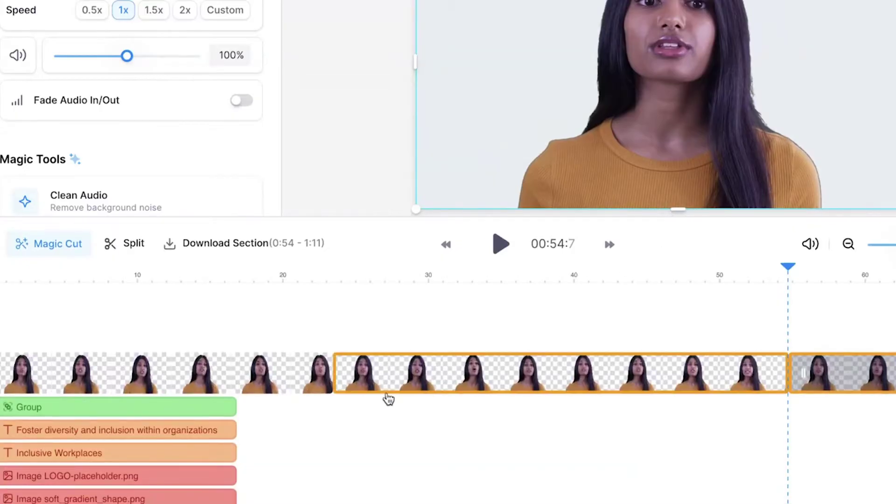
drag(284, 416, 191, 491)
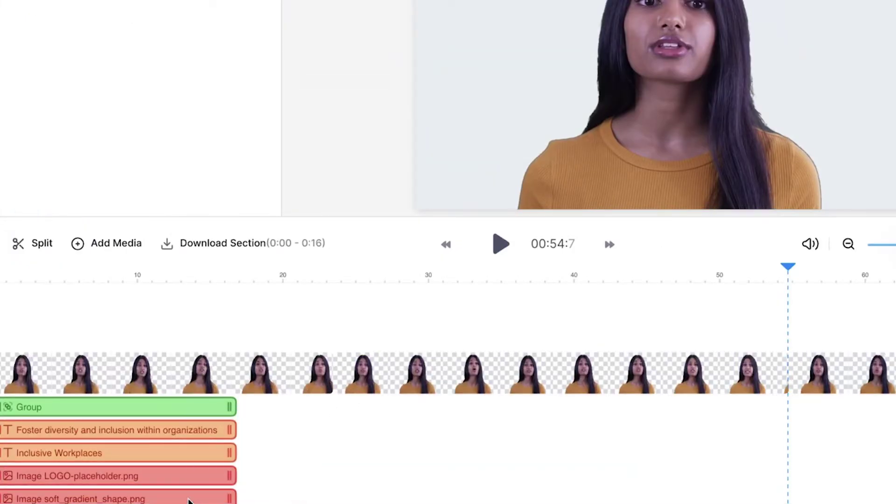
drag(229, 453, 862, 440)
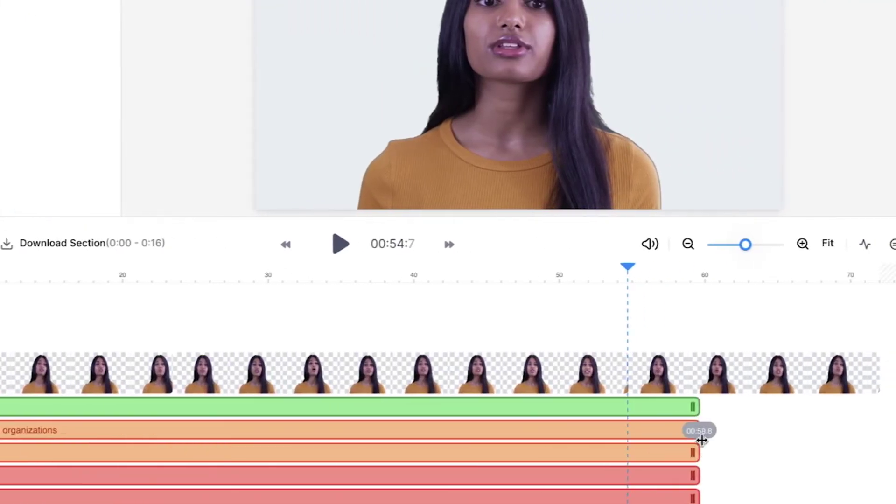
drag(702, 440, 831, 410)
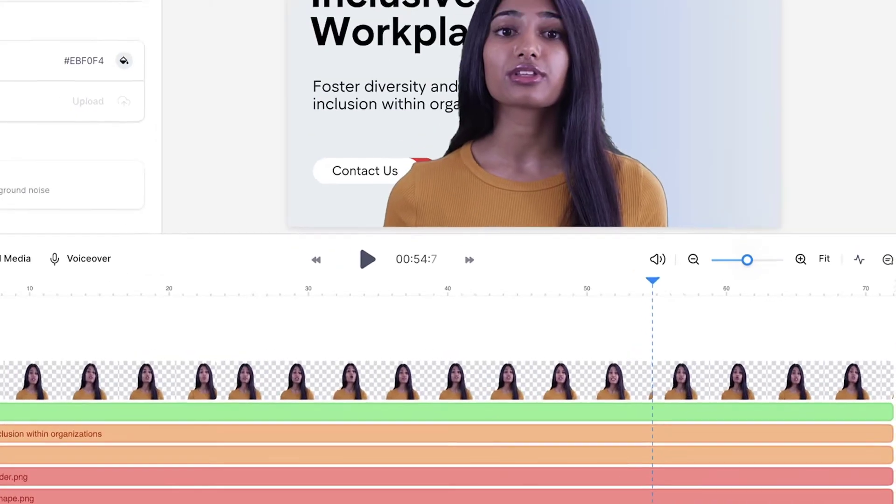
drag(124, 367, 598, 400)
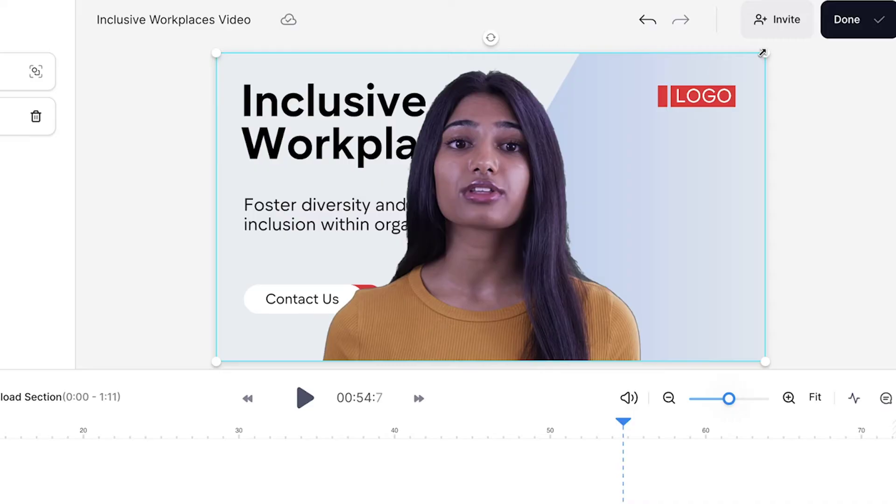
Shrink the avatar and position it on the slide's right, beside the Inclusive Workplaces title.
drag(762, 52, 610, 134)
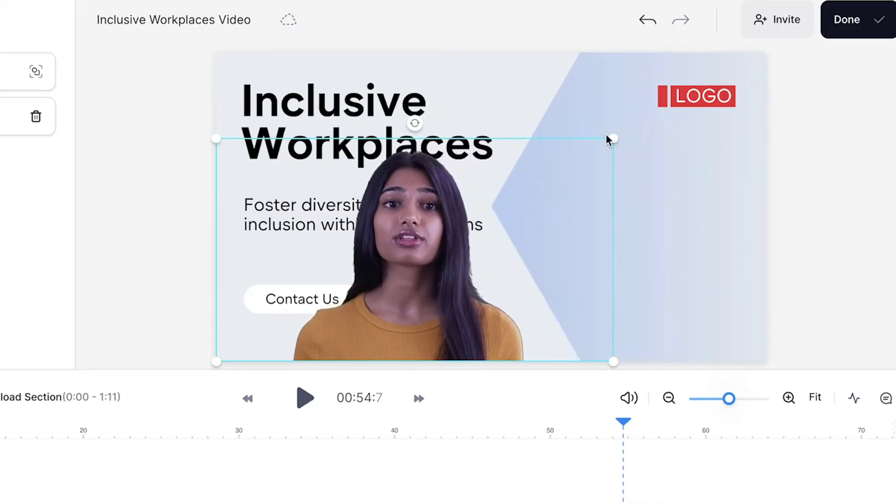
drag(404, 258, 655, 251)
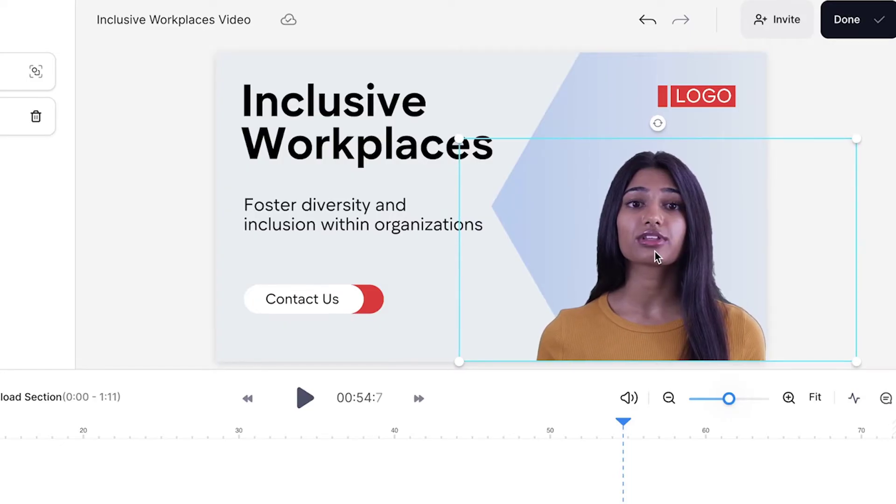
drag(861, 136, 882, 119)
drag(651, 242, 622, 239)
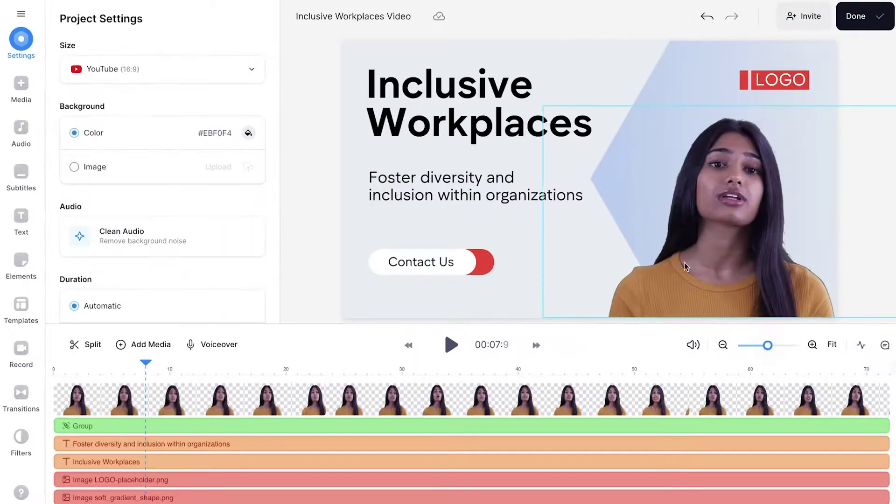
click(618, 373)
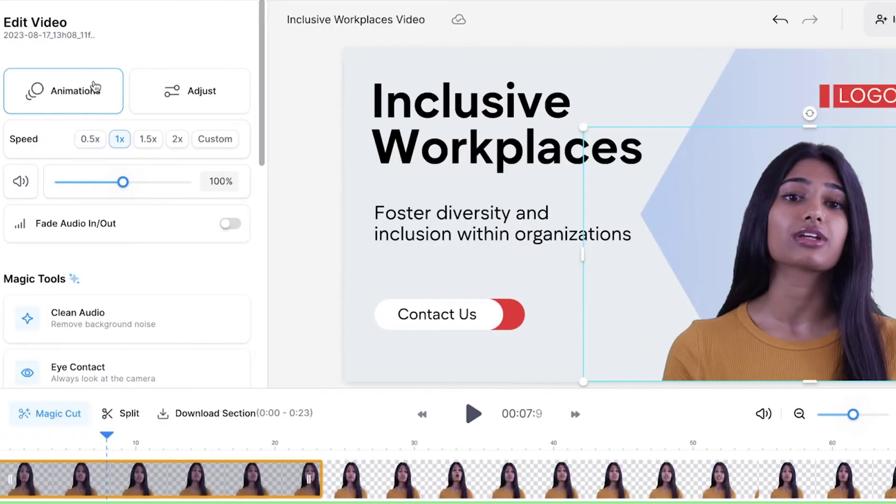
click(63, 91)
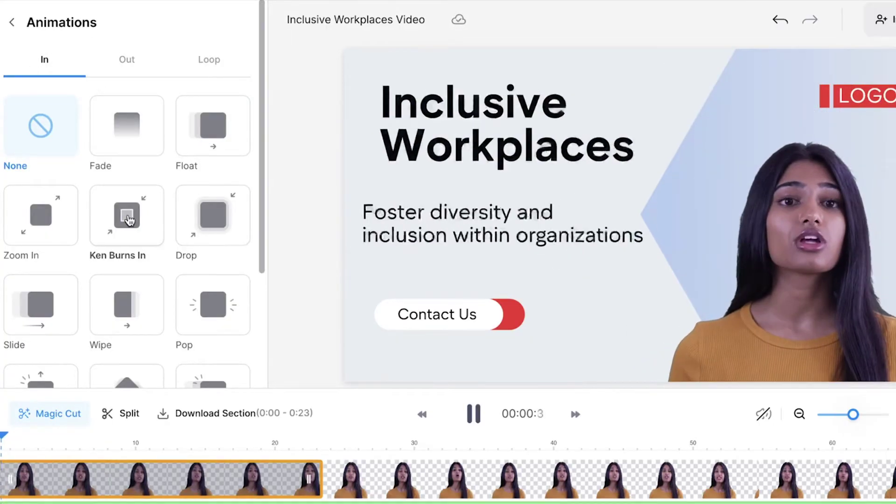
Give the first avatar clip a Fade entrance animation lasting 0.6 s.
click(133, 125)
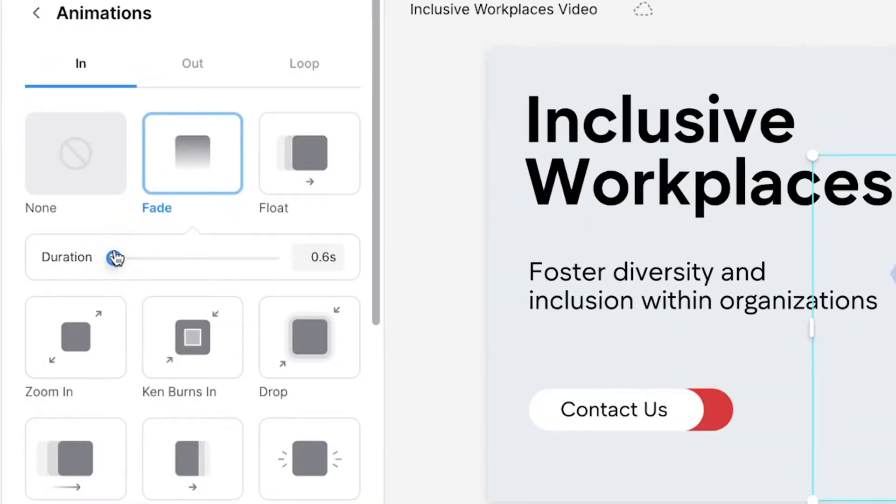
drag(139, 261, 141, 261)
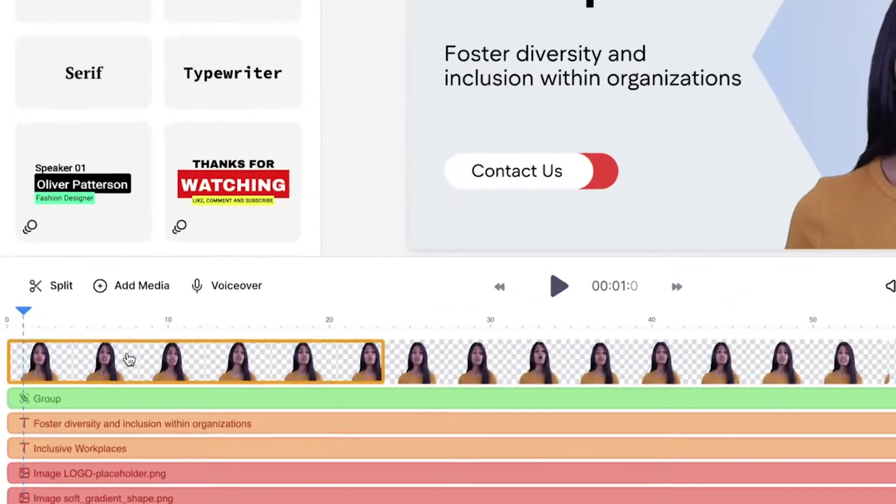
Retitle the slide 'Welcome to VEED!' / 'We're here for you!' and start uploading a new logo.
click(97, 458)
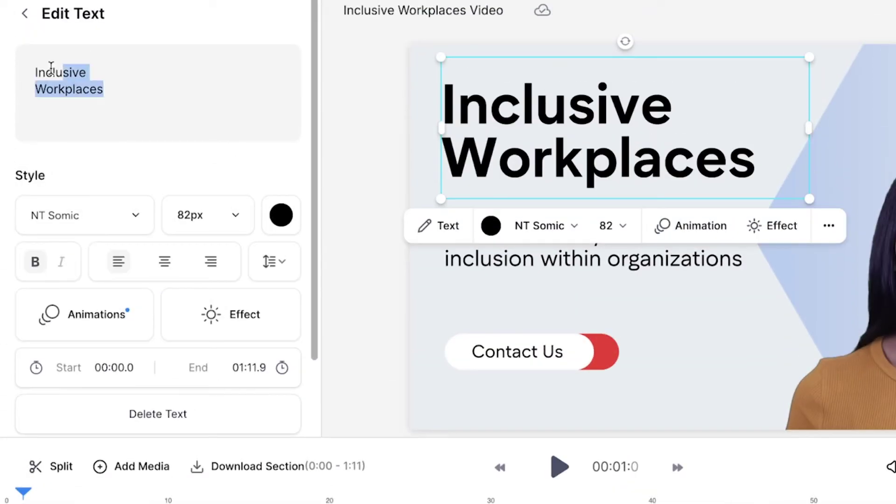
text(Welcome)
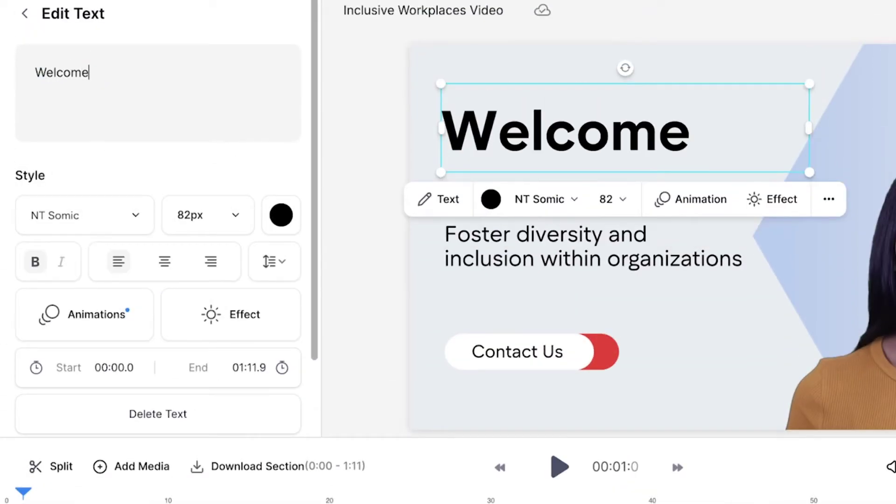
text(VE)
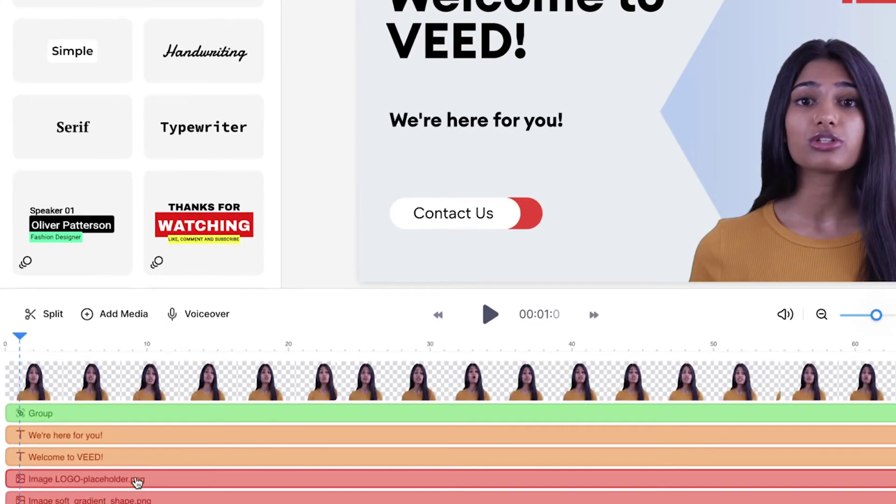
click(167, 481)
click(145, 107)
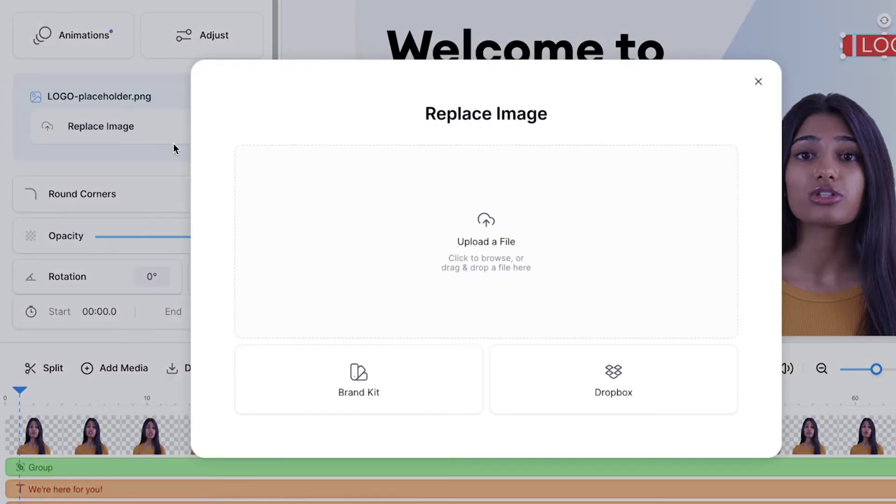
click(398, 218)
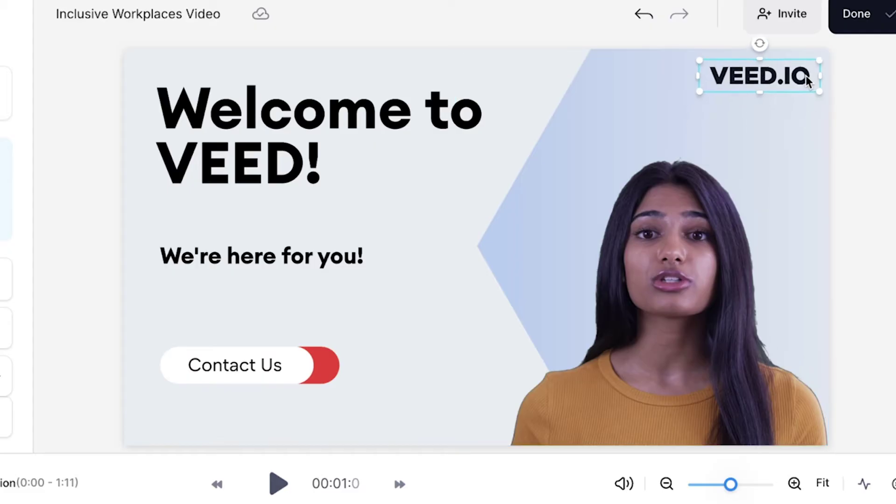
Give the 'Welcome to VEED!' title an In entrance animation, then select the first avatar clip.
click(175, 175)
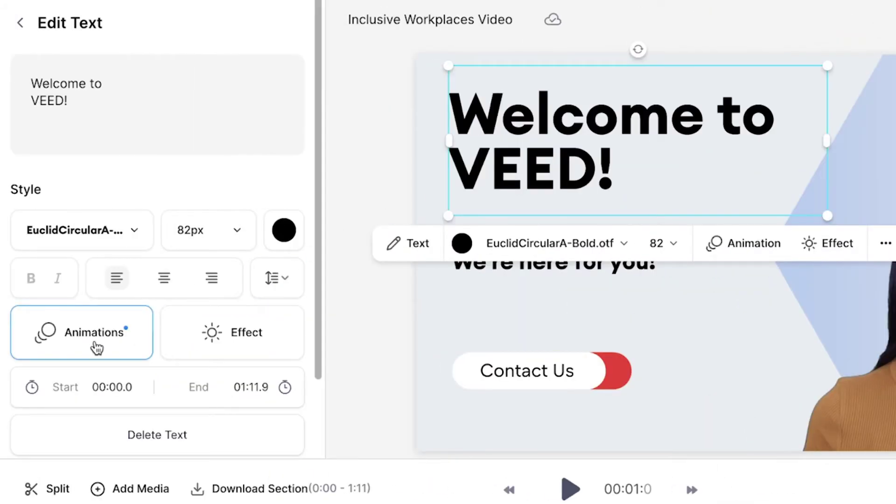
click(96, 348)
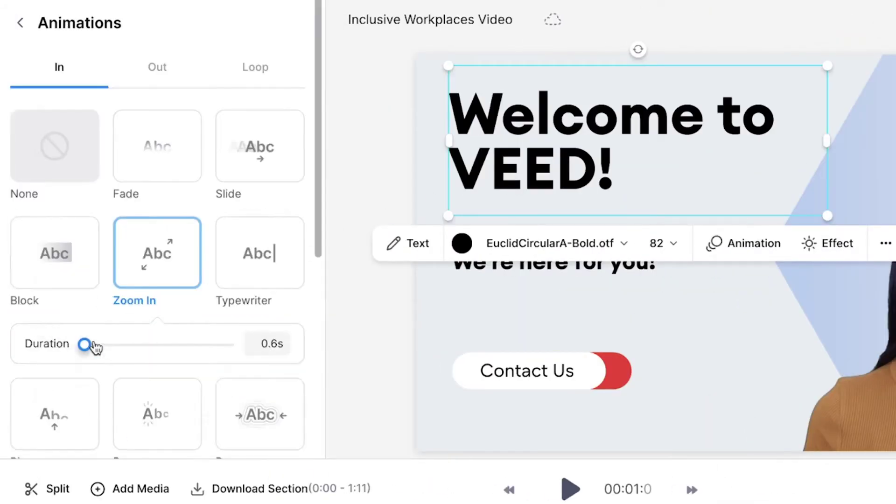
click(272, 281)
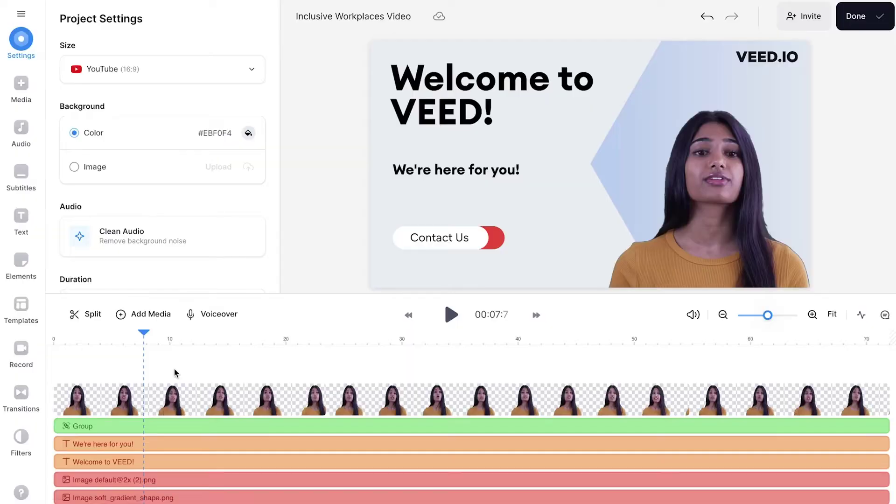
click(148, 404)
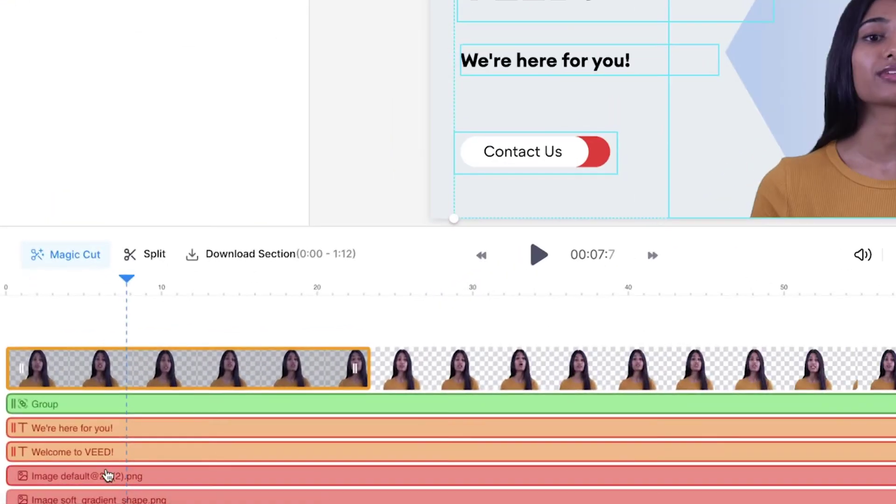
Split every layer at 00:07.7 and start the second section's subheading with 'We un'.
click(147, 260)
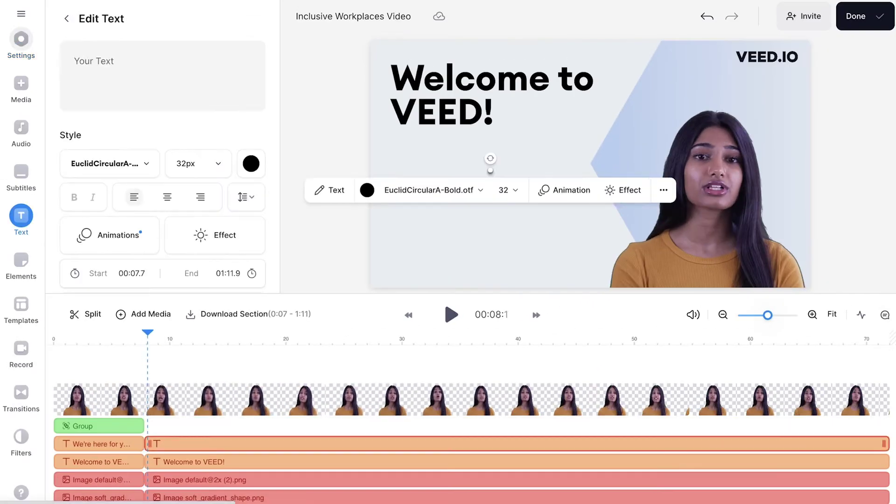
text(We understand work/life balance!)
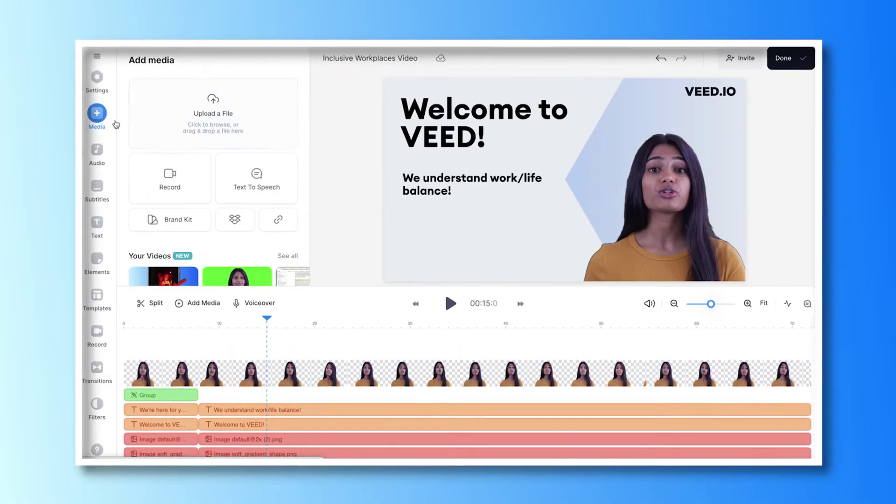
Upload ticking clock.gif from the computer into the video and add subtitles.
click(212, 112)
click(589, 130)
text(clock)
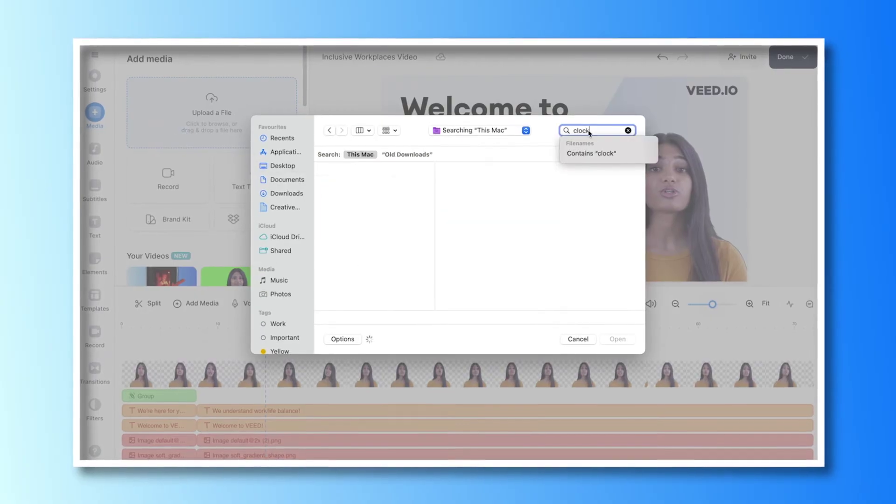
double_click(355, 184)
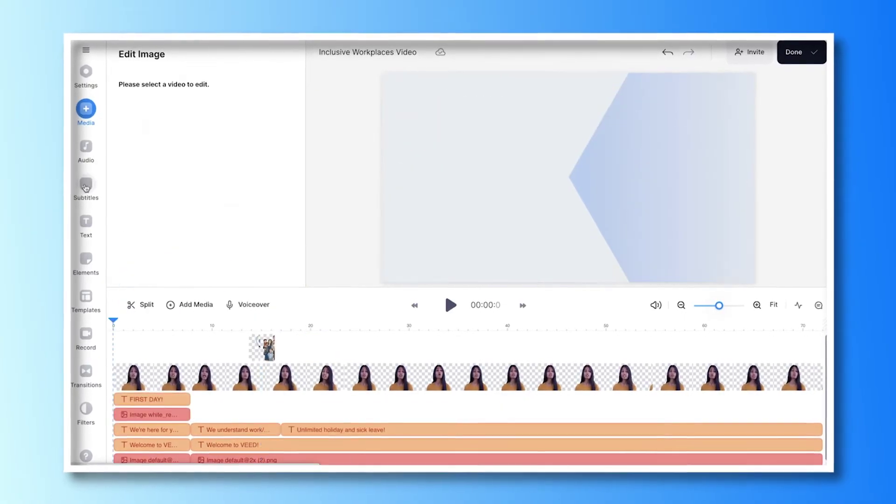
click(89, 185)
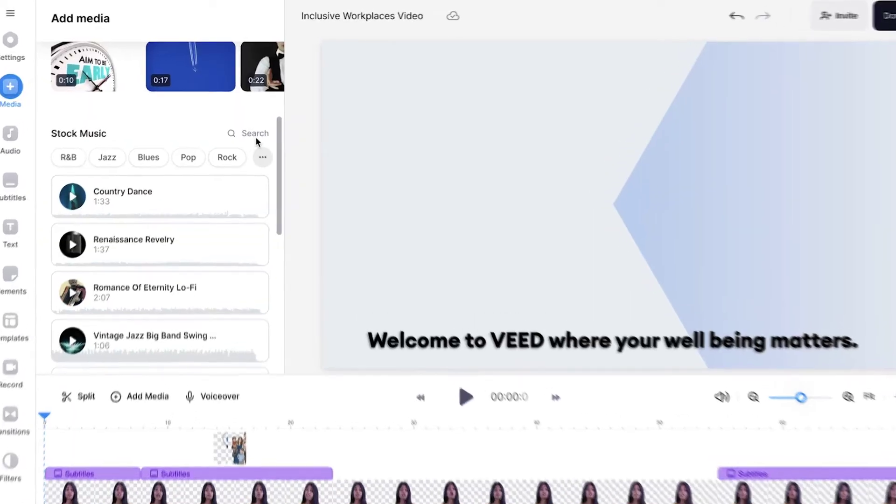
Search the stock music library for 'chill' tracks.
click(256, 135)
text(chill)
mouse_move(83, 115)
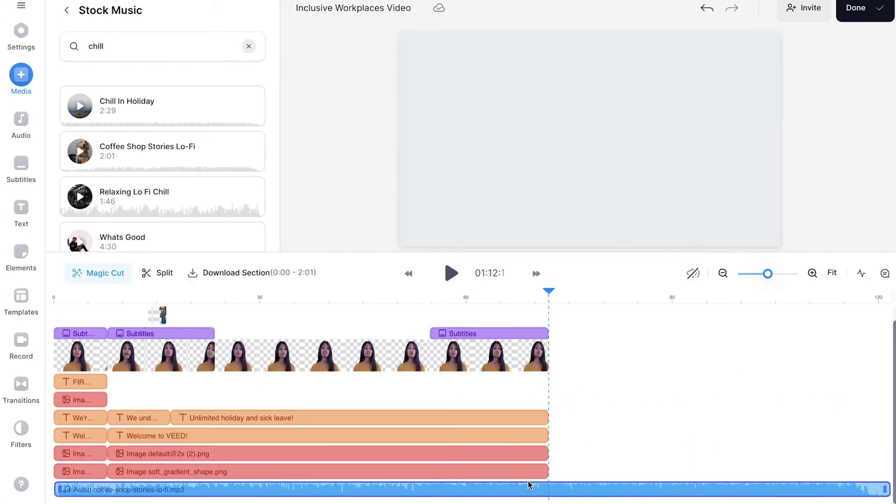
Add the Coffee Shop Stories Lo-Fi track under the video.
click(531, 490)
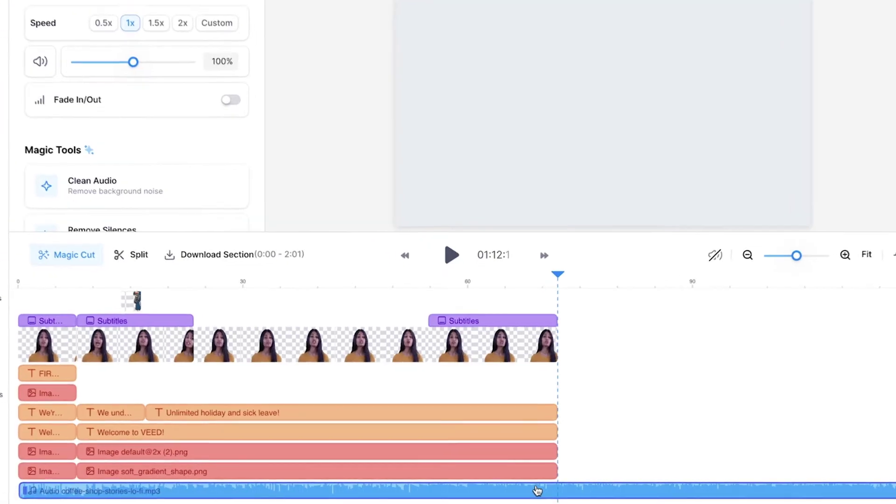
right_click(531, 489)
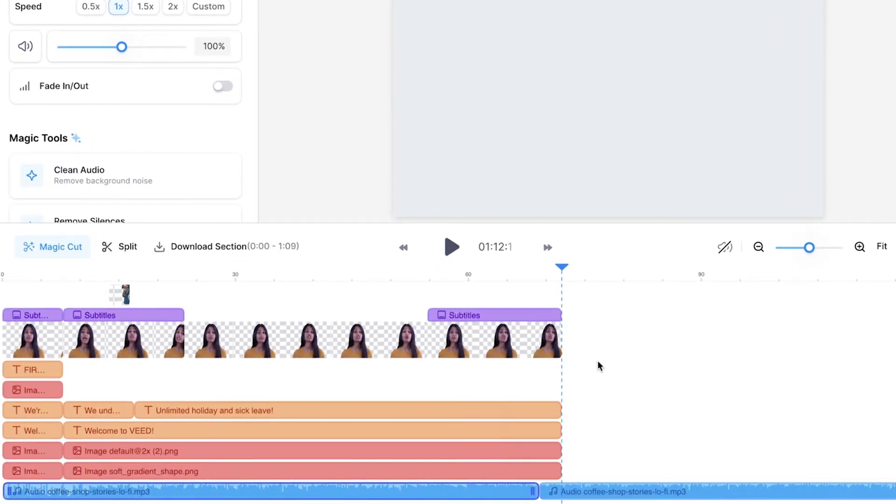
right_click(593, 493)
Split the music at the video's end, move the leftover piece away, and open export.
click(381, 474)
right_click(618, 488)
click(647, 489)
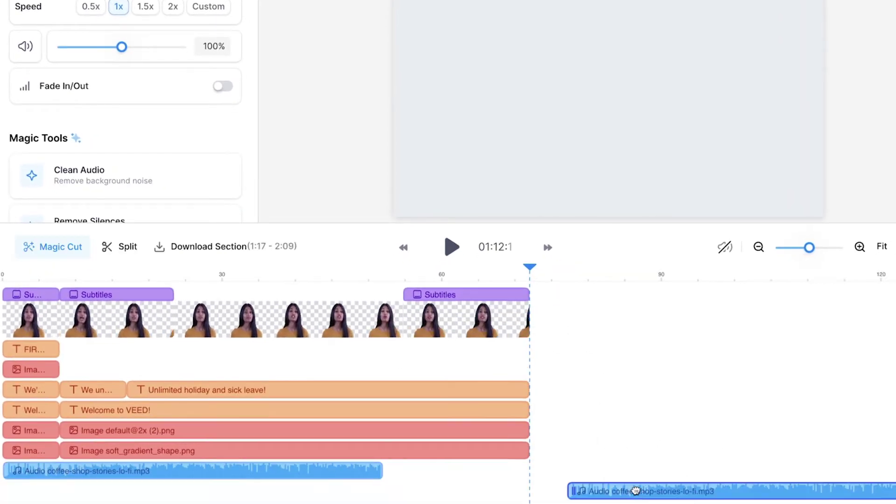
drag(636, 488, 452, 488)
click(761, 487)
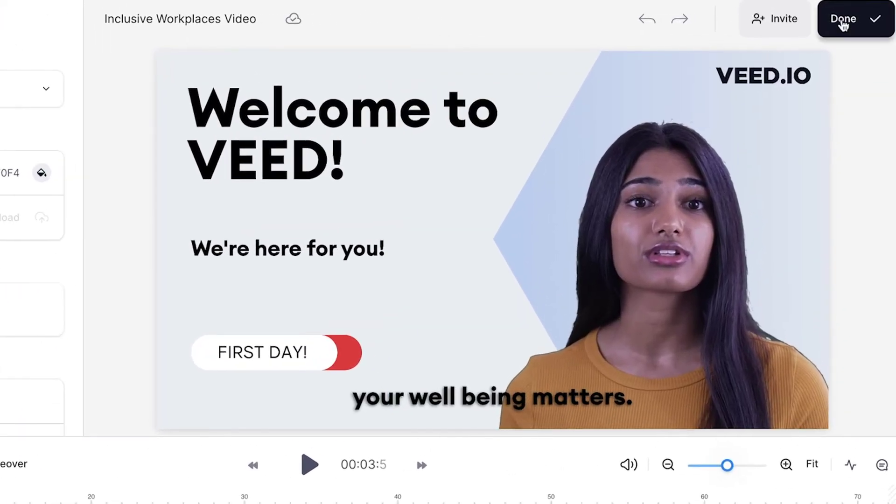
click(843, 23)
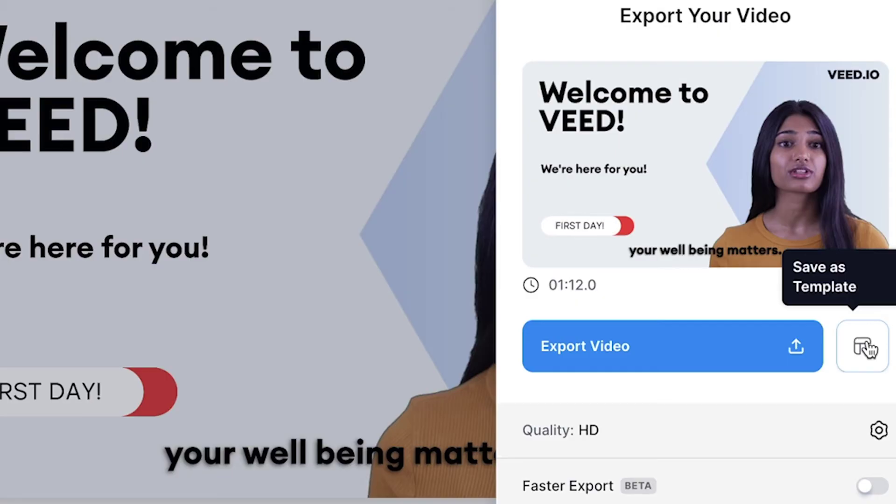
Save the project as a template, then export the video in HD with subtitles burned in.
click(868, 348)
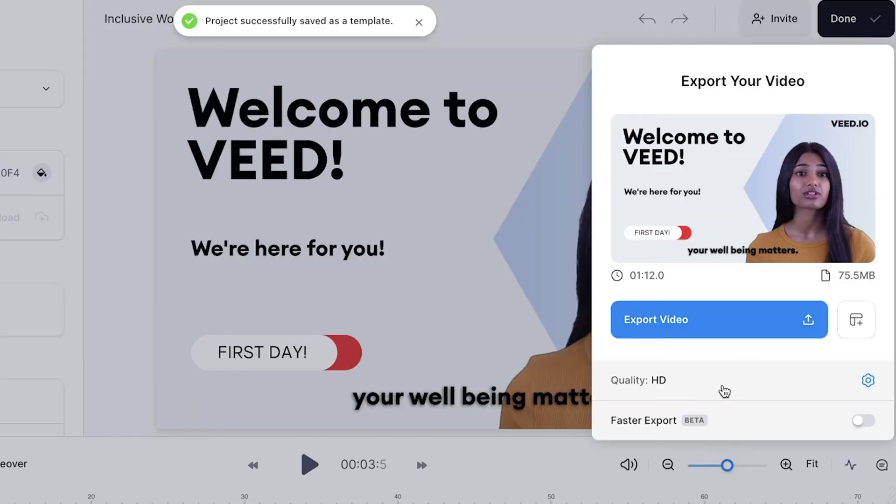
click(723, 387)
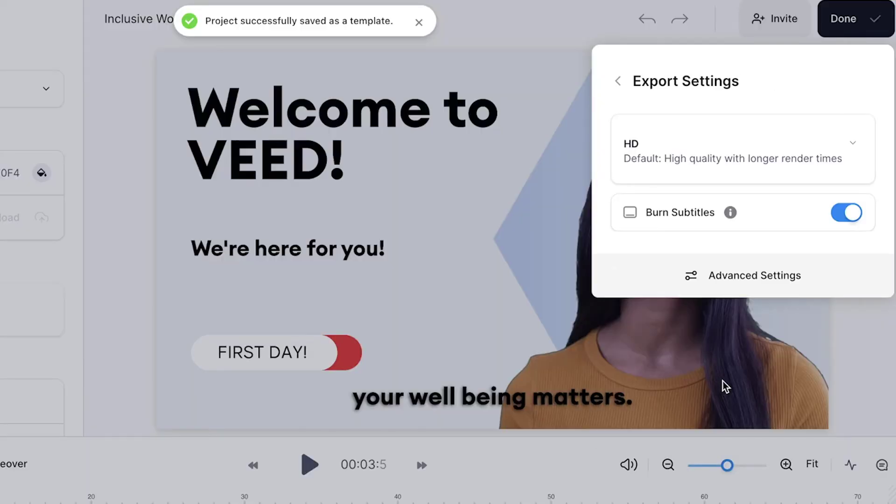
click(730, 154)
click(694, 295)
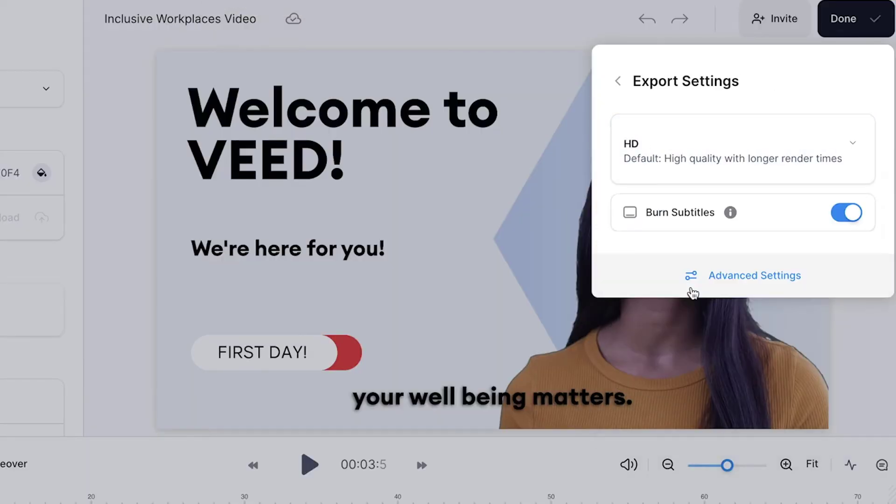
click(618, 80)
click(719, 318)
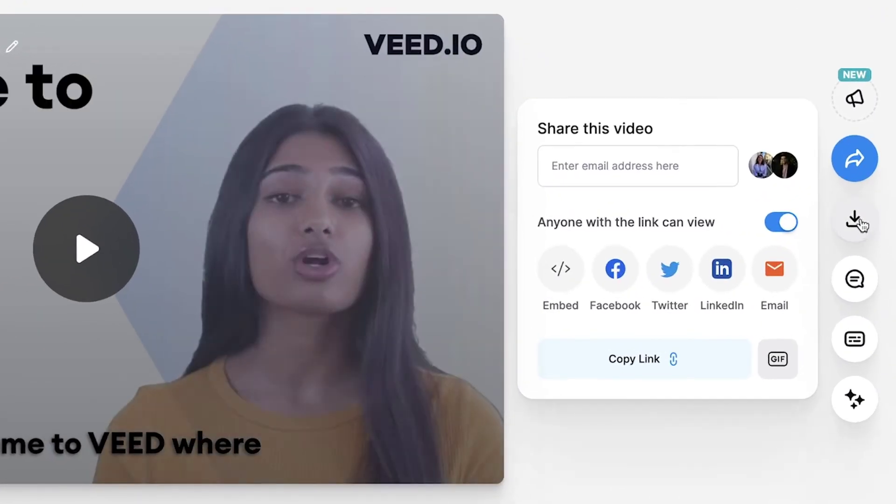
Show the finished video's download options and highlight the FAQ answer on creating a talking avatar.
click(858, 221)
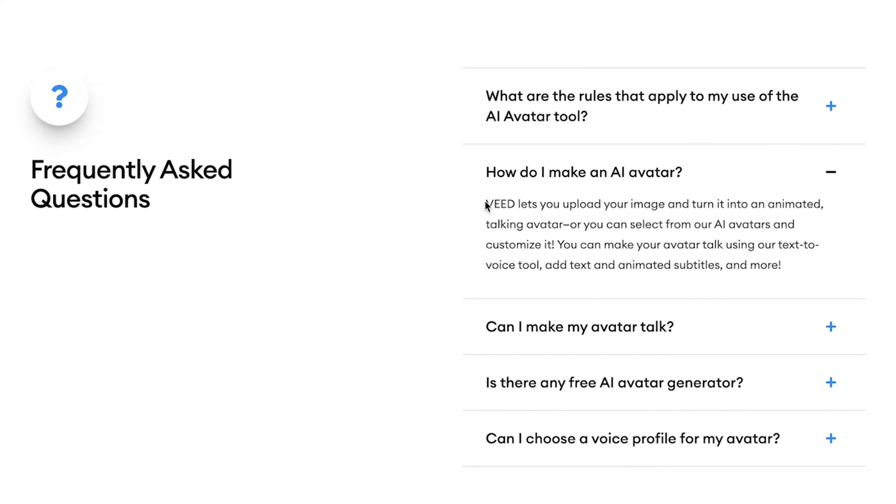
drag(486, 204, 571, 222)
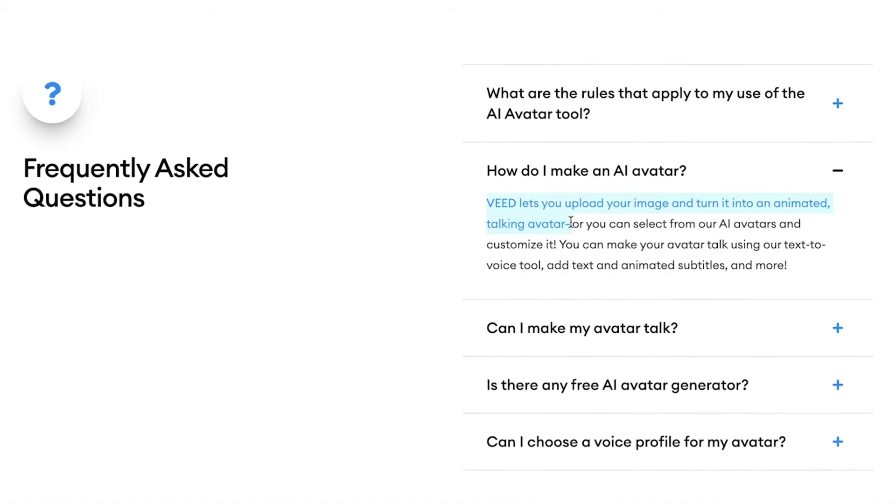